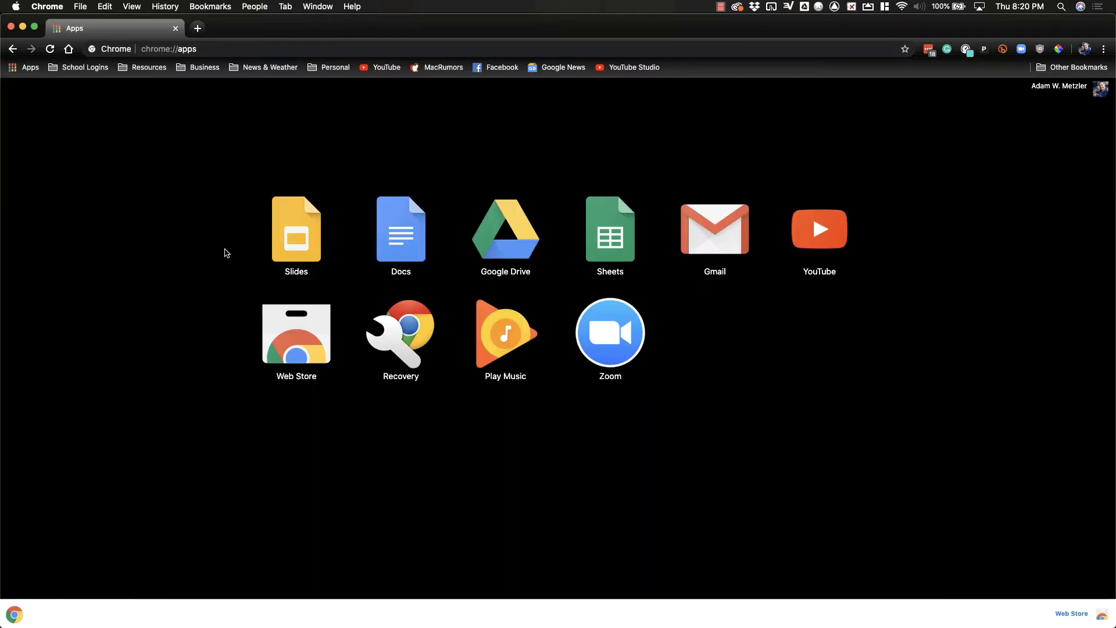
click(13, 50)
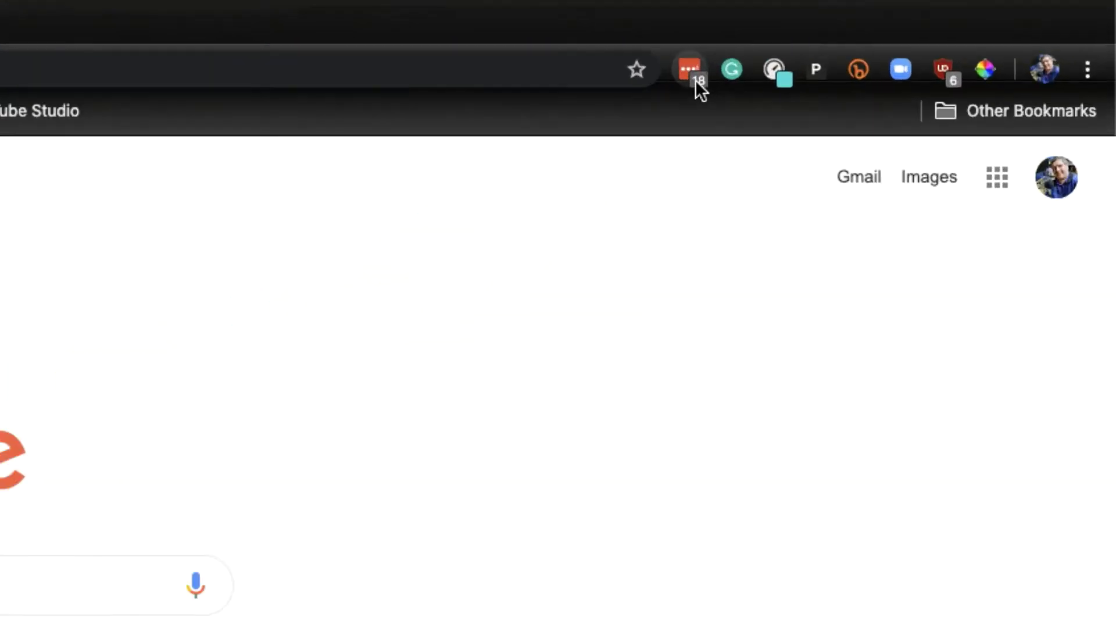
right_click(694, 78)
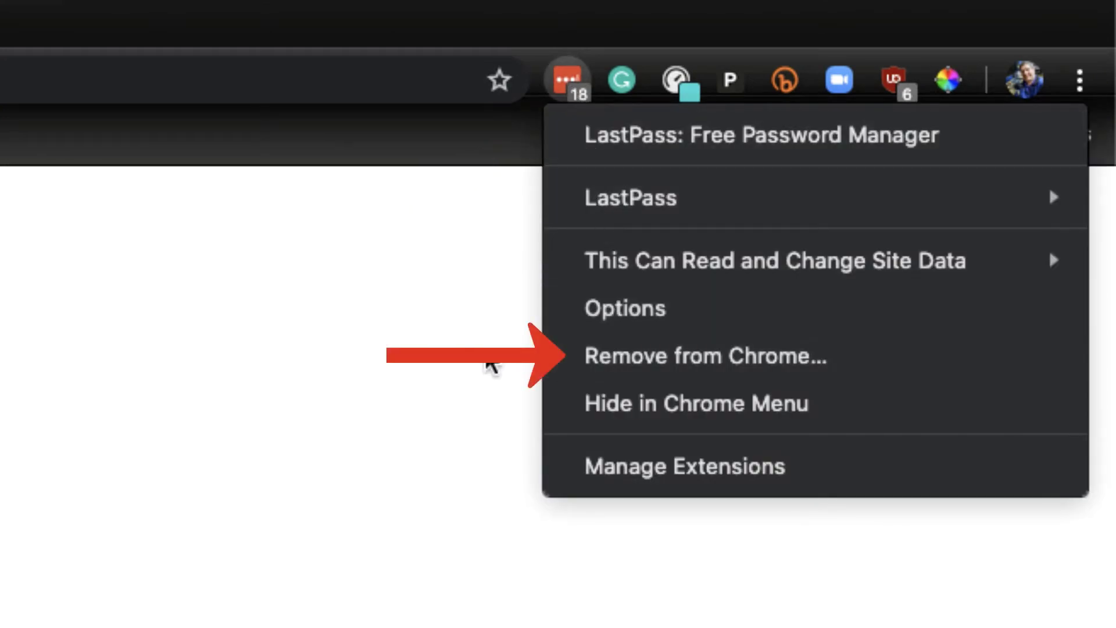
click(469, 357)
right_click(682, 84)
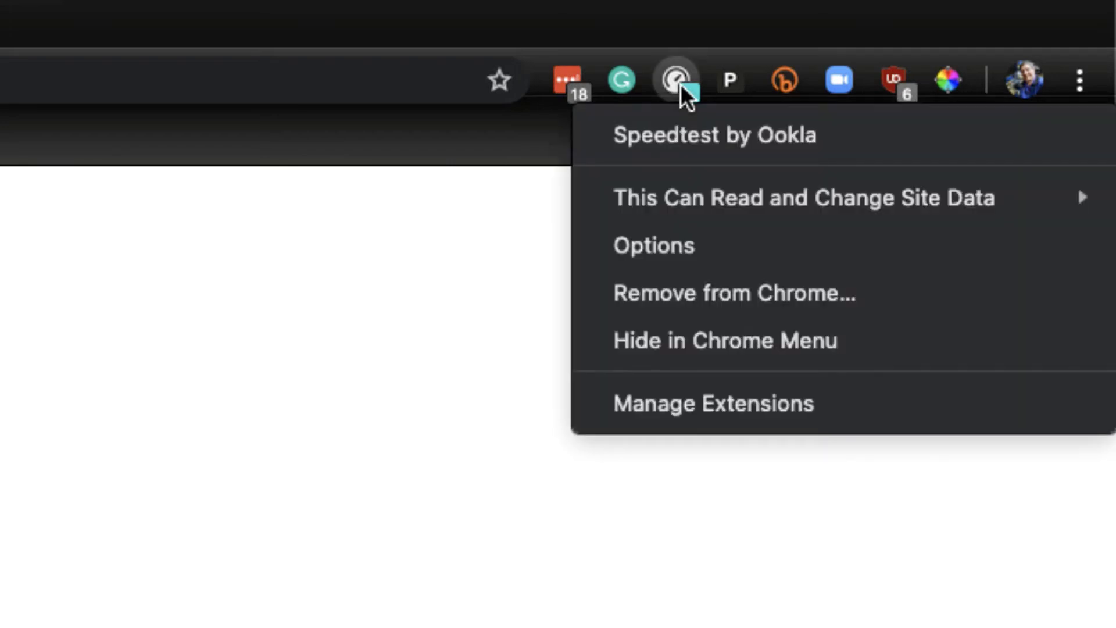
click(477, 279)
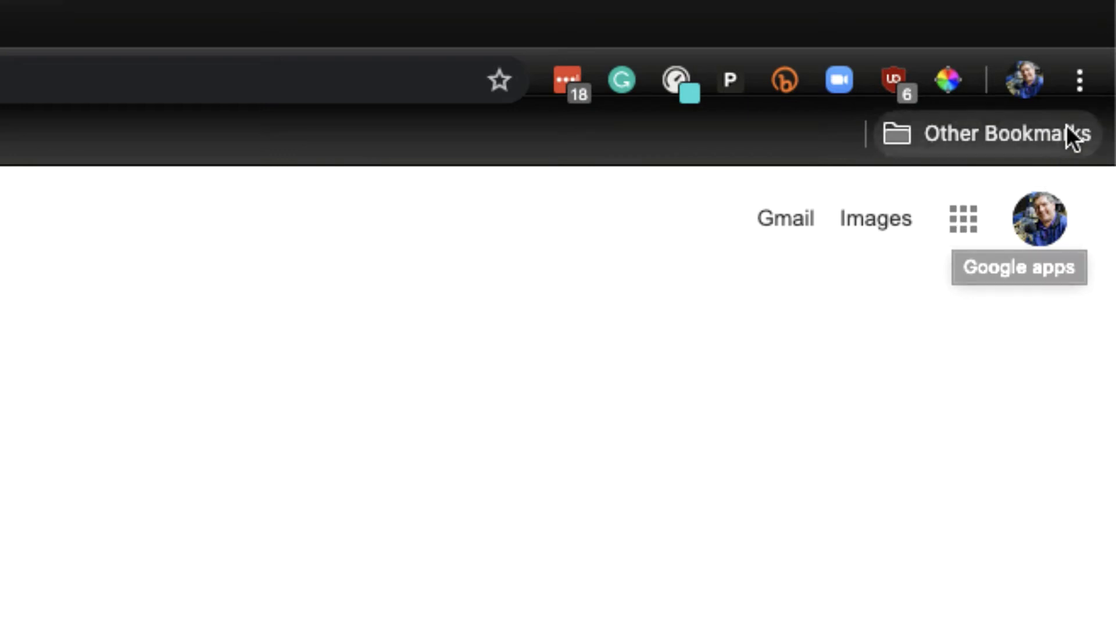
- Go to More Tools > Extensions and scroll through the list, including LastPass, uBlock Origin and Chrome Apps
click(1081, 88)
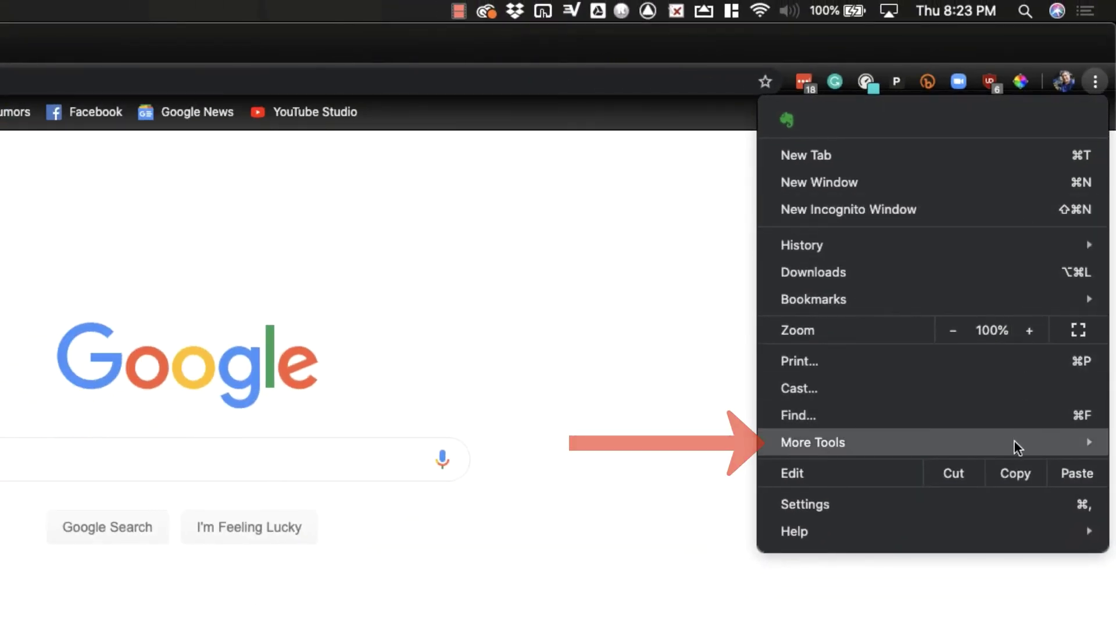
mouse_move(1017, 446)
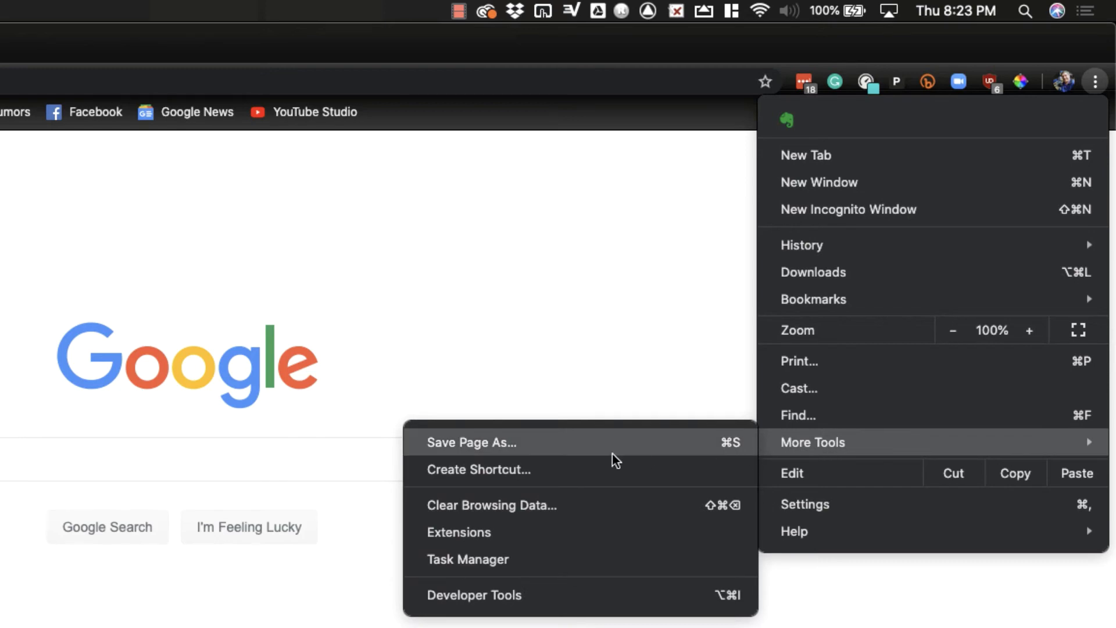
click(605, 531)
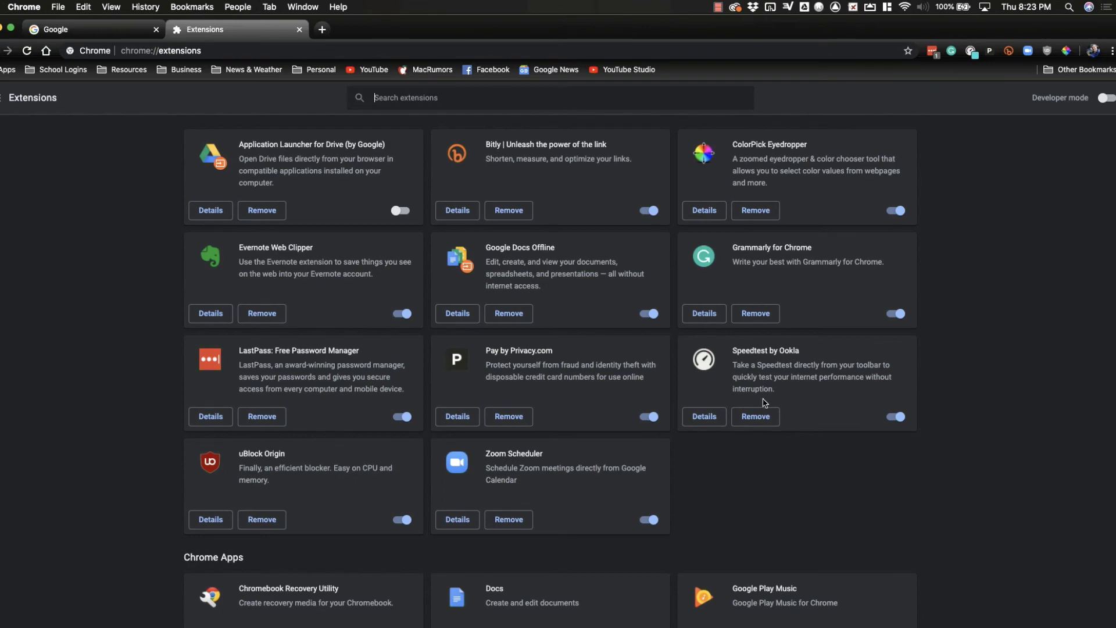
scroll(856, 467, down, 3)
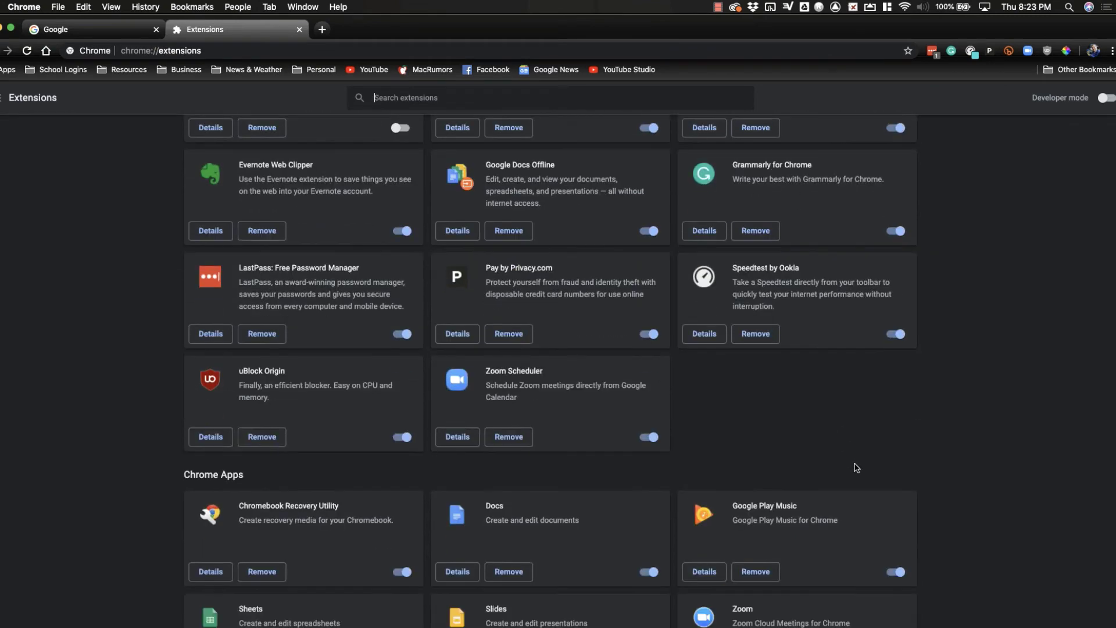
scroll(855, 468, down, 3)
scroll(856, 467, up, 6)
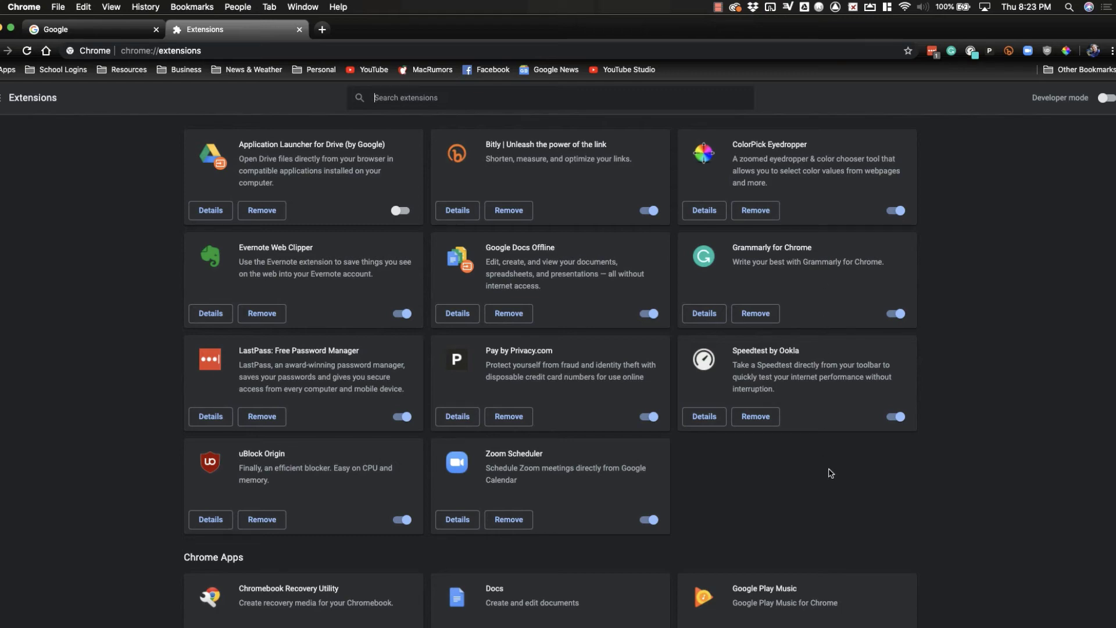
scroll(828, 471, down, 6)
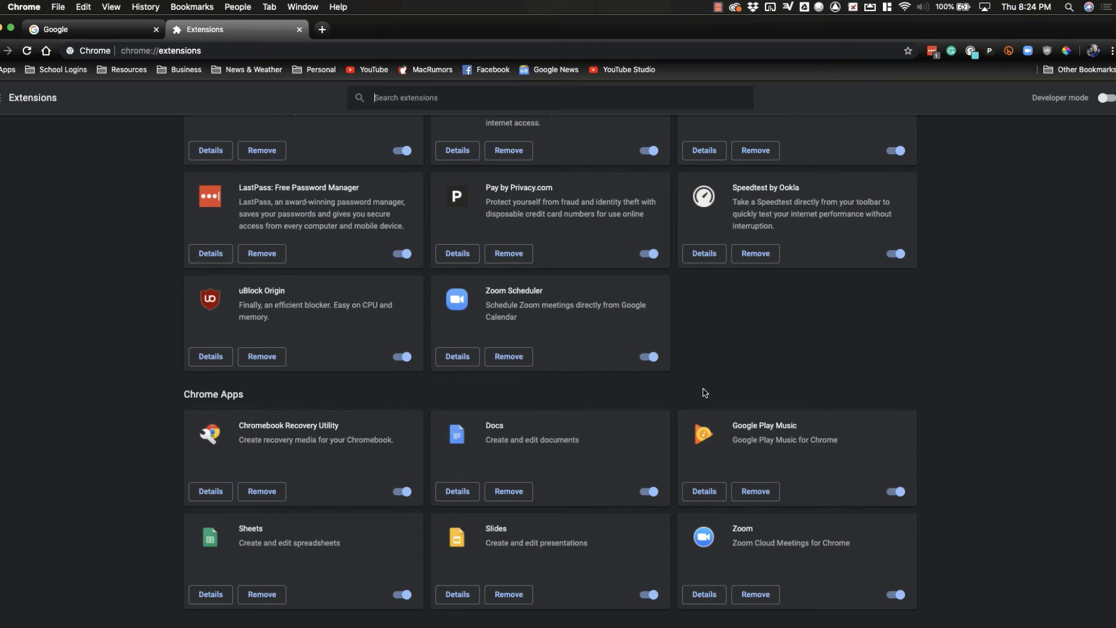
- Return to the Google tab and open Chrome's Settings page from the main menu
click(105, 34)
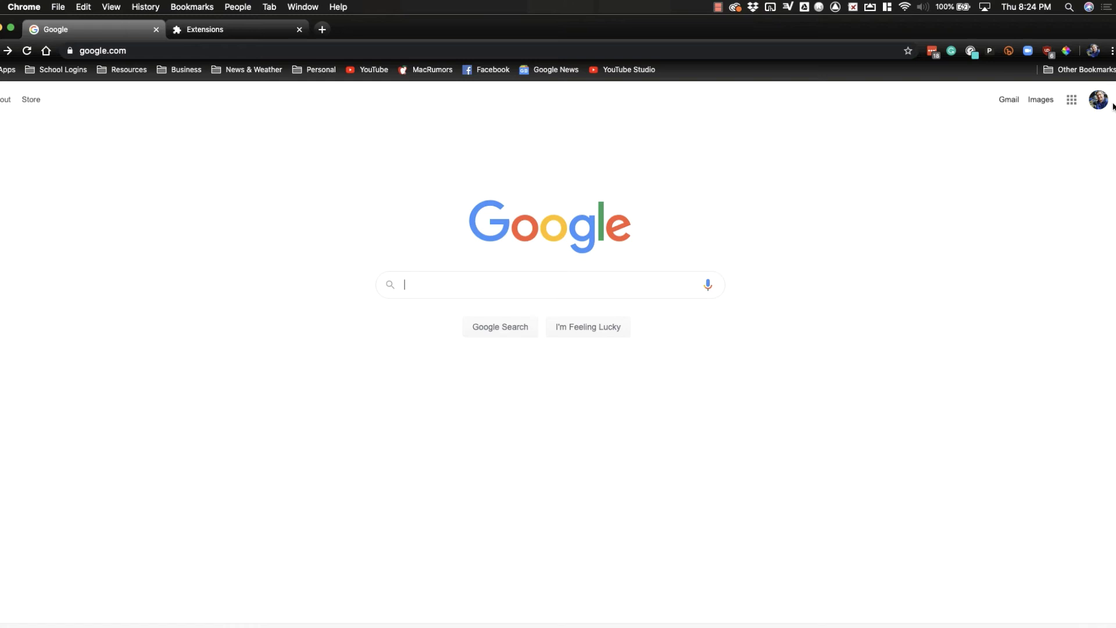
click(1112, 52)
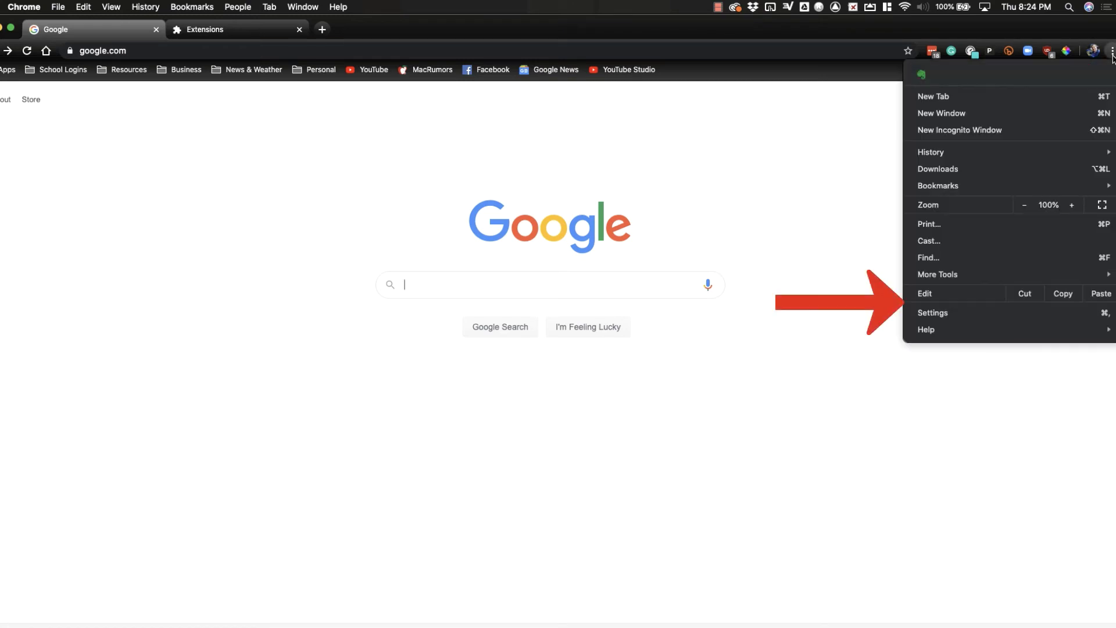
click(1084, 312)
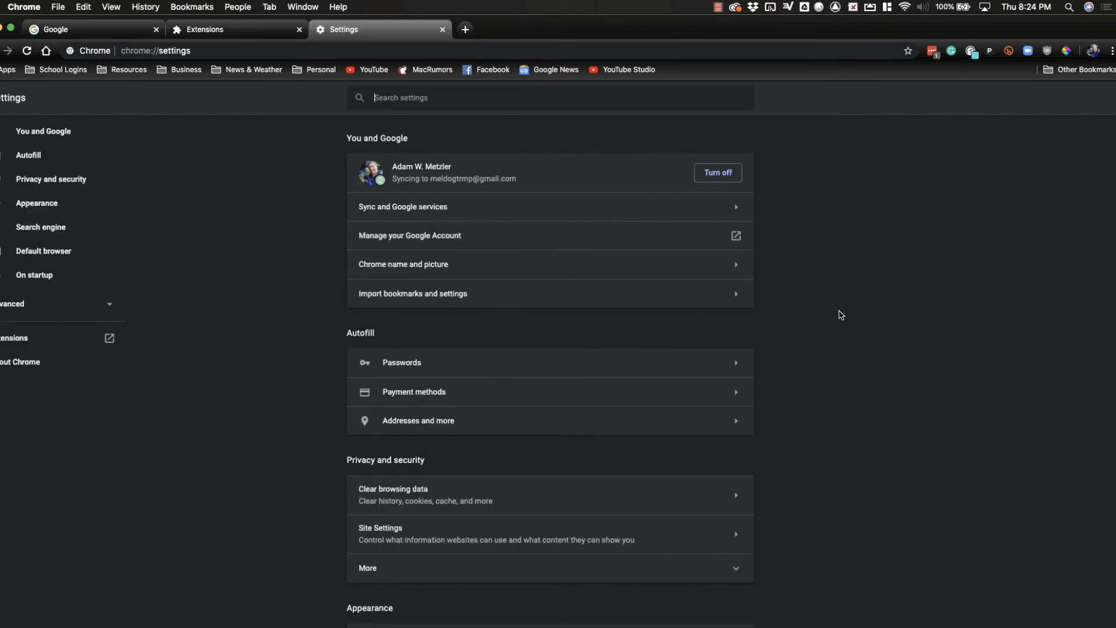
scroll(800, 349, down, 1)
scroll(800, 349, down, 5)
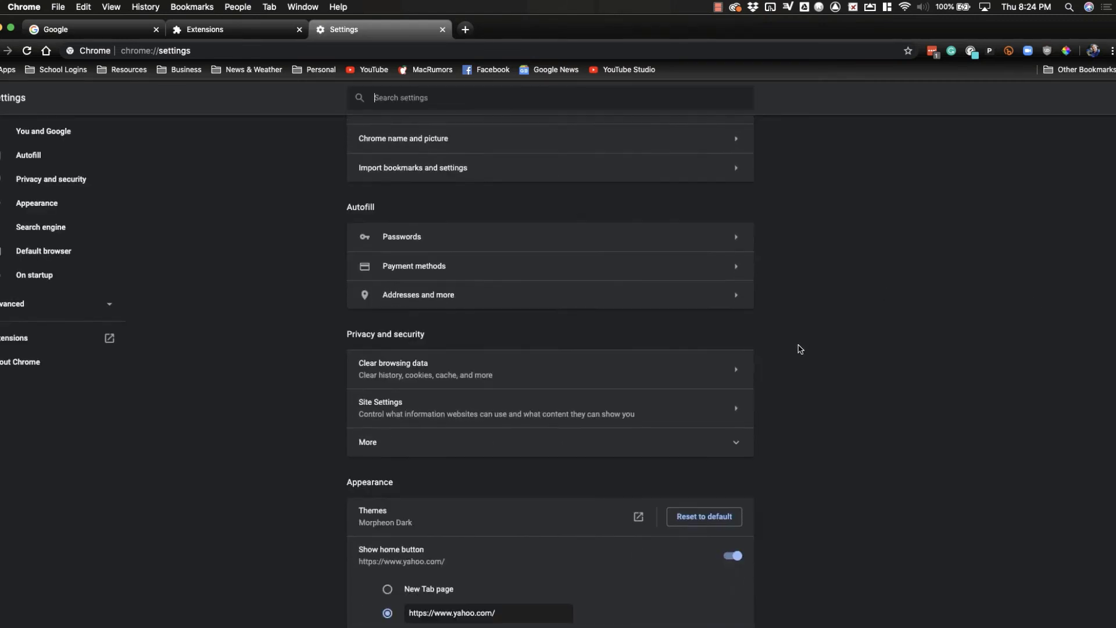
scroll(800, 349, down, 1)
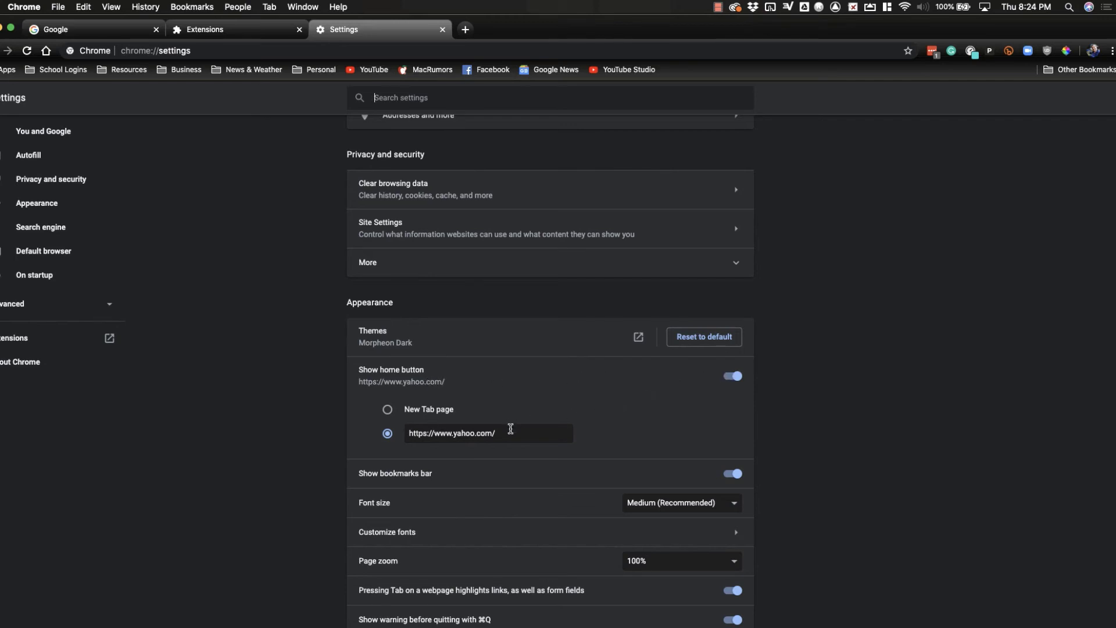
scroll(510, 430, down, 1)
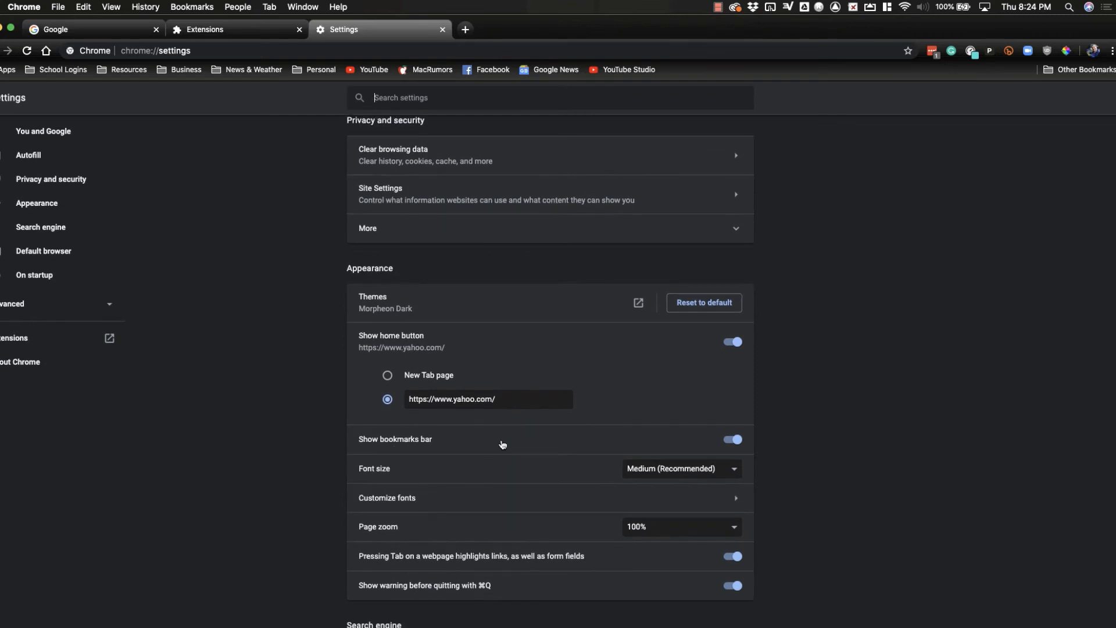
scroll(503, 442, down, 5)
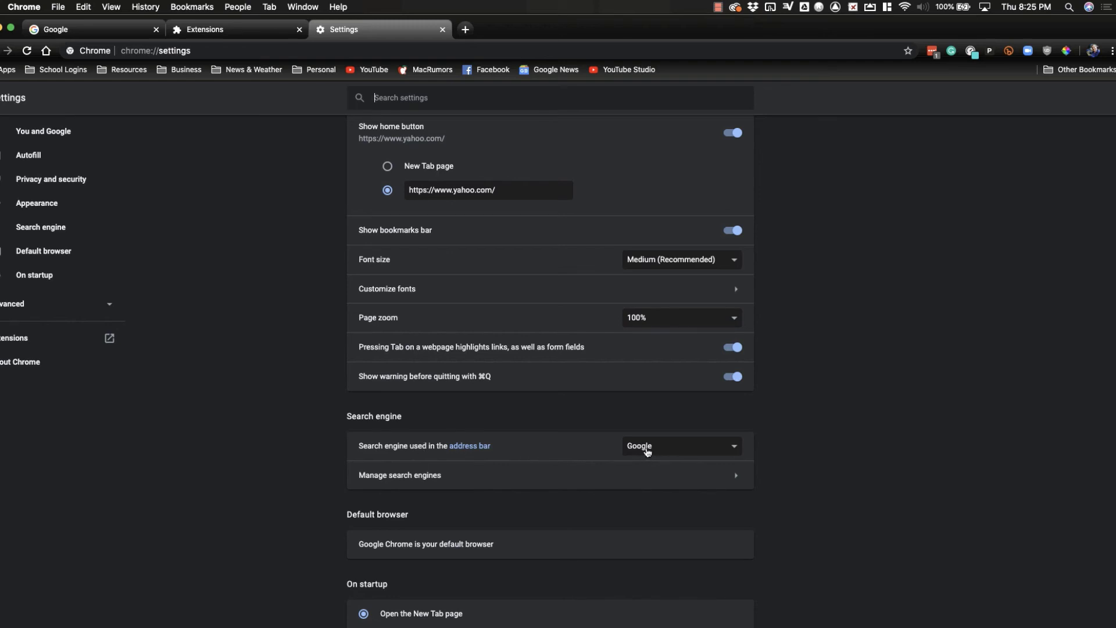
click(733, 451)
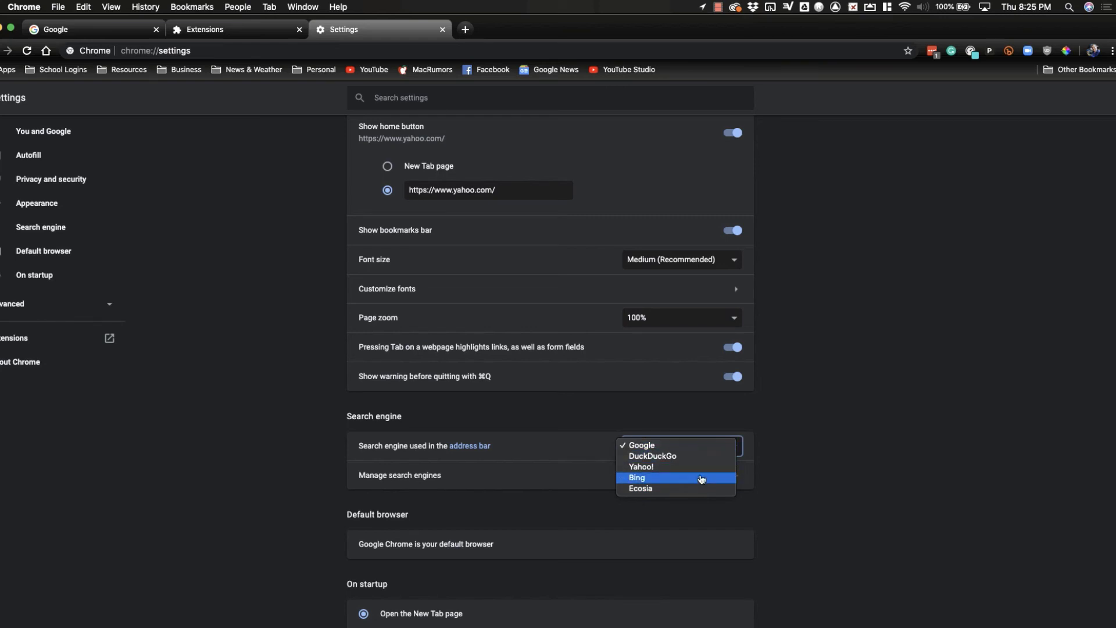
click(791, 421)
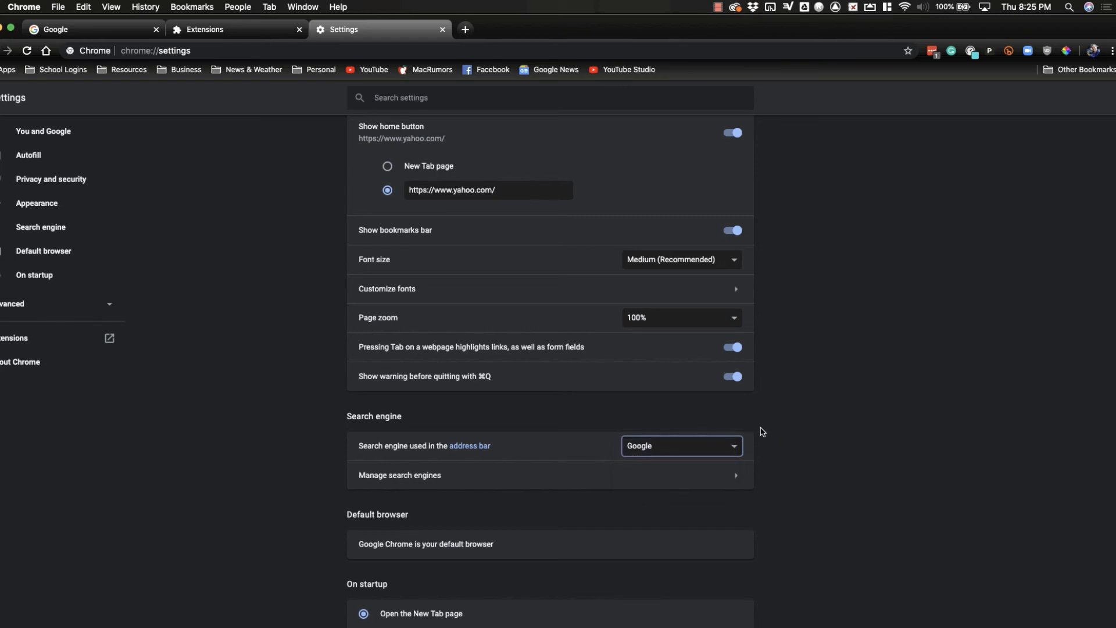
scroll(782, 487, down, 4)
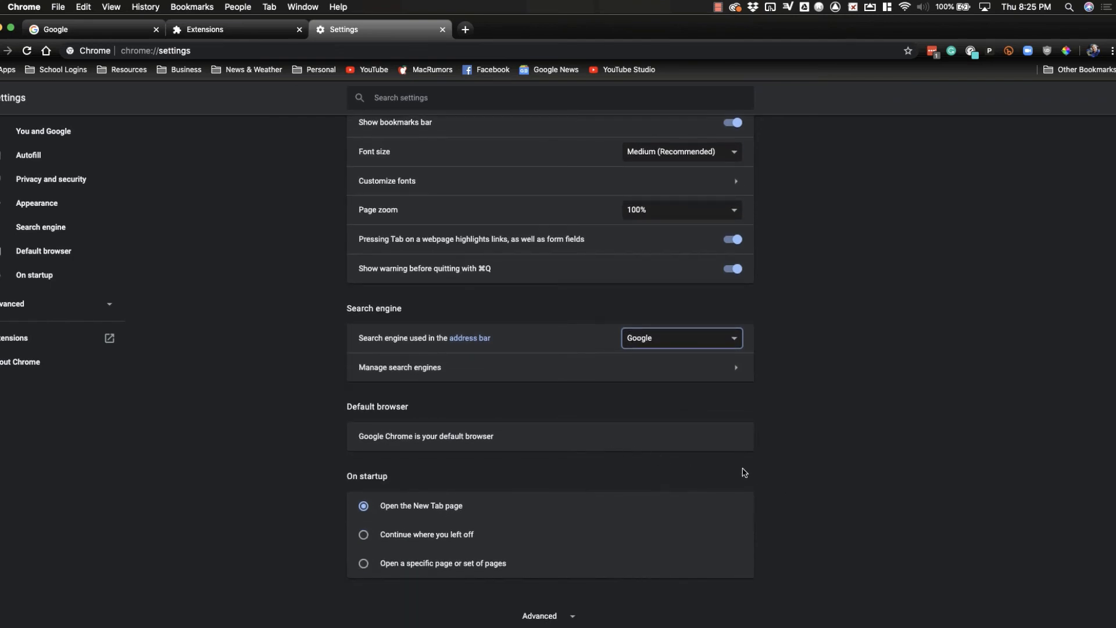
scroll(810, 501, down, 1)
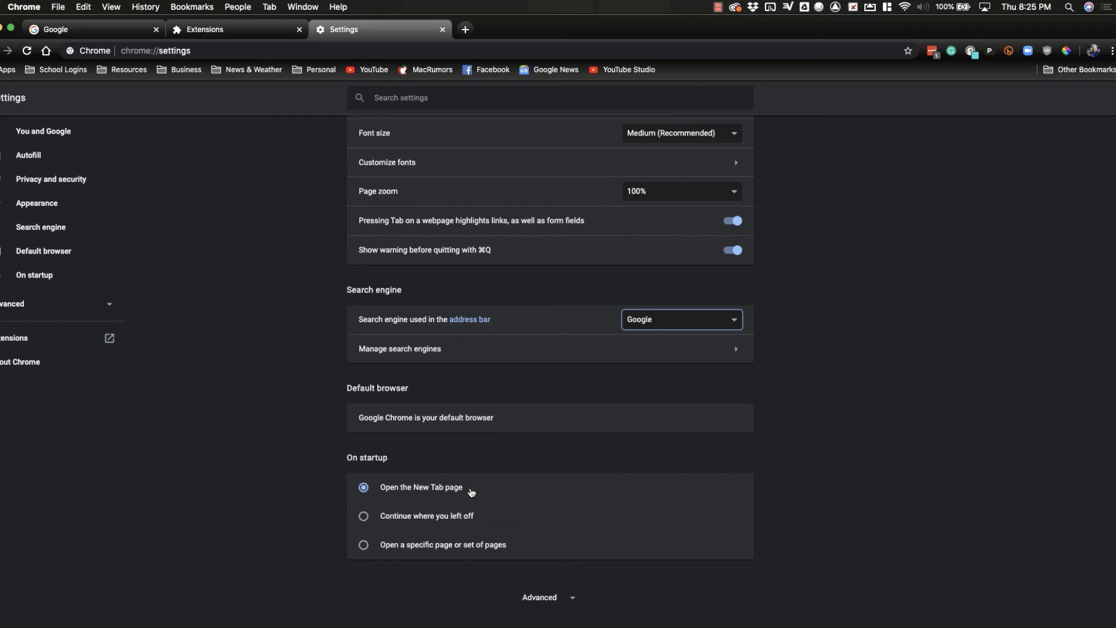
click(364, 545)
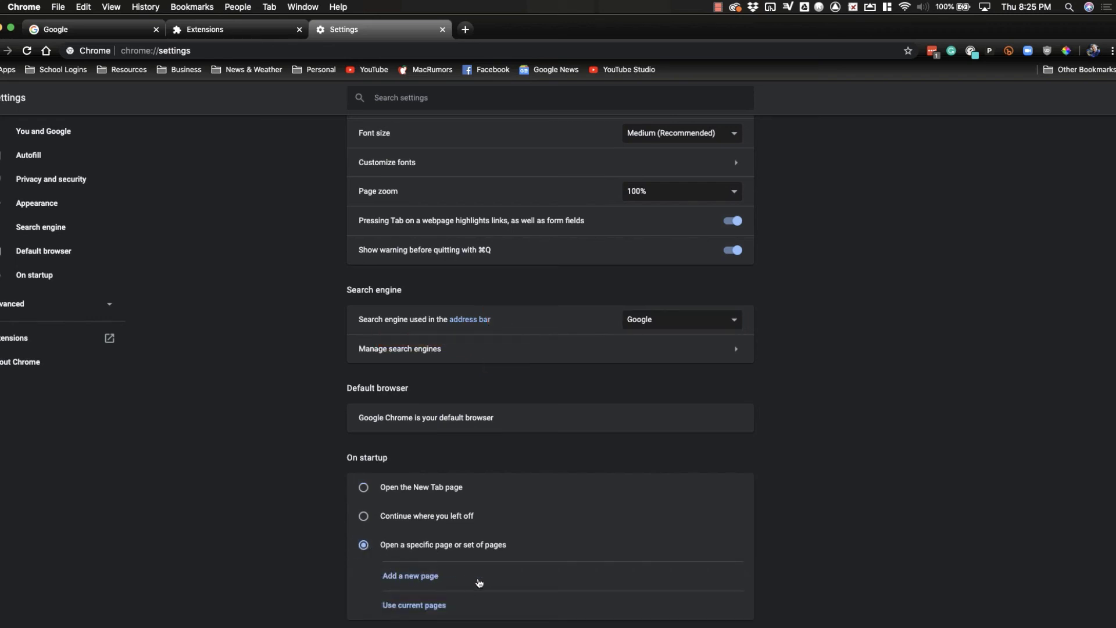
click(419, 577)
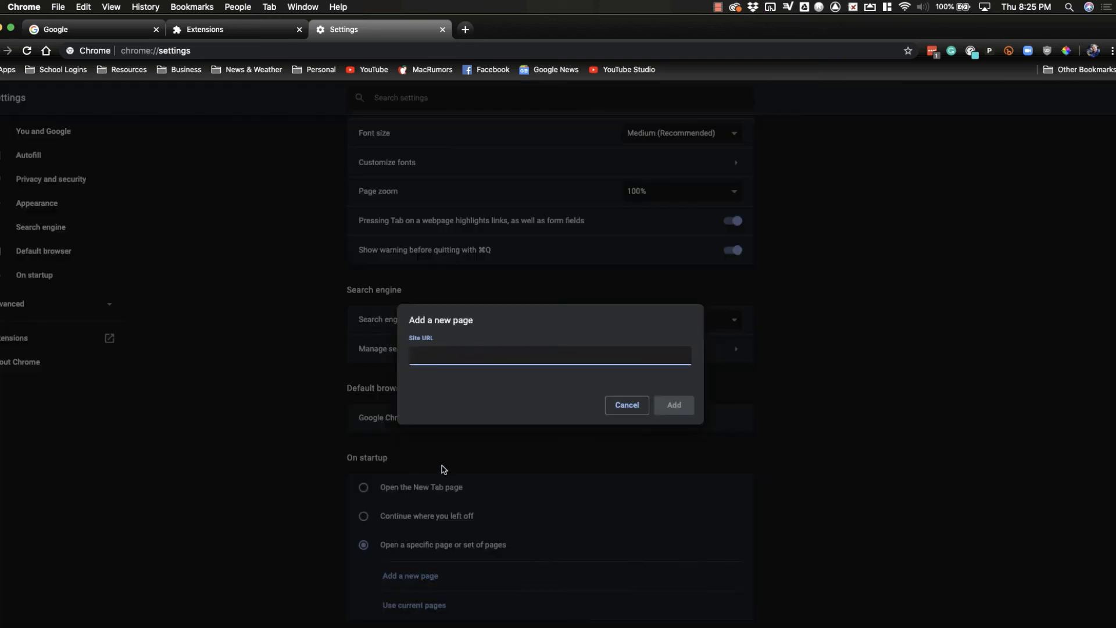
text(https)
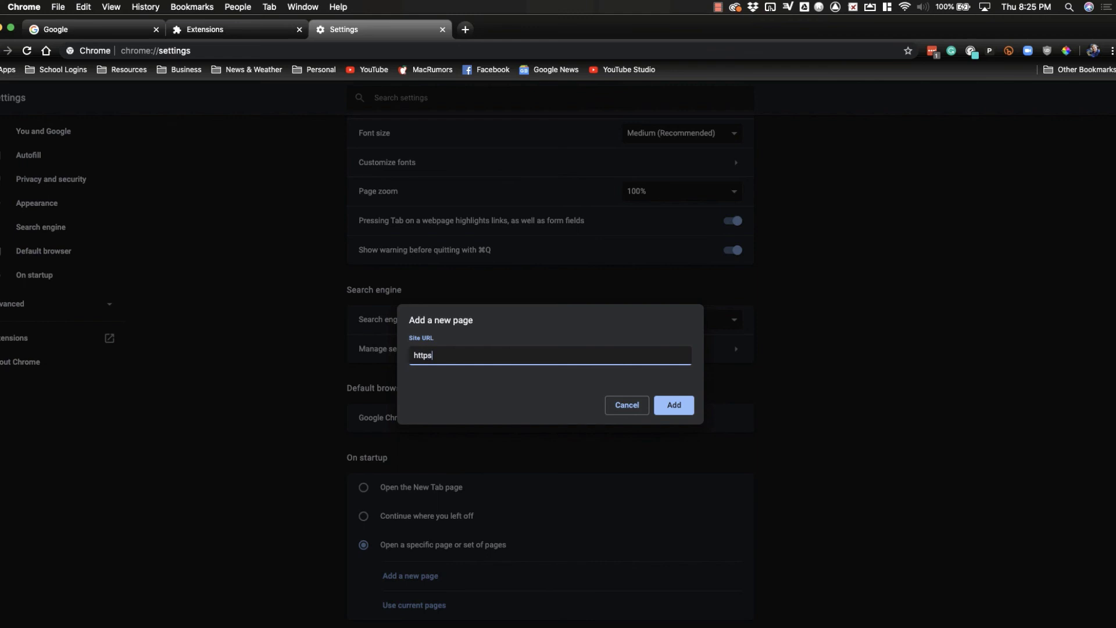
text(://google.com)
click(690, 409)
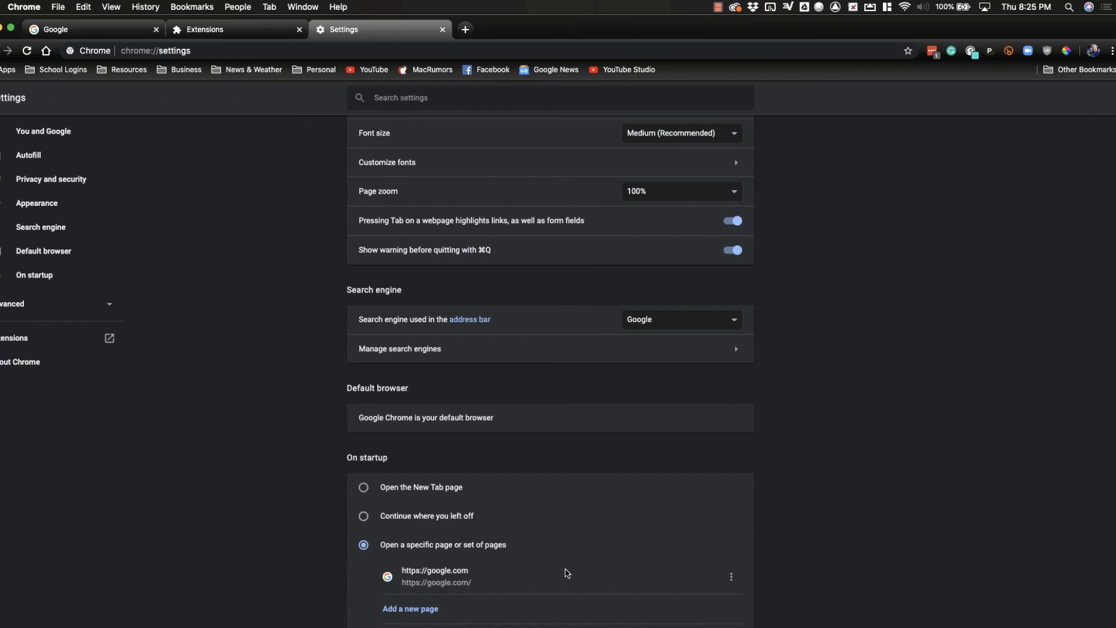
scroll(608, 528, down, 1)
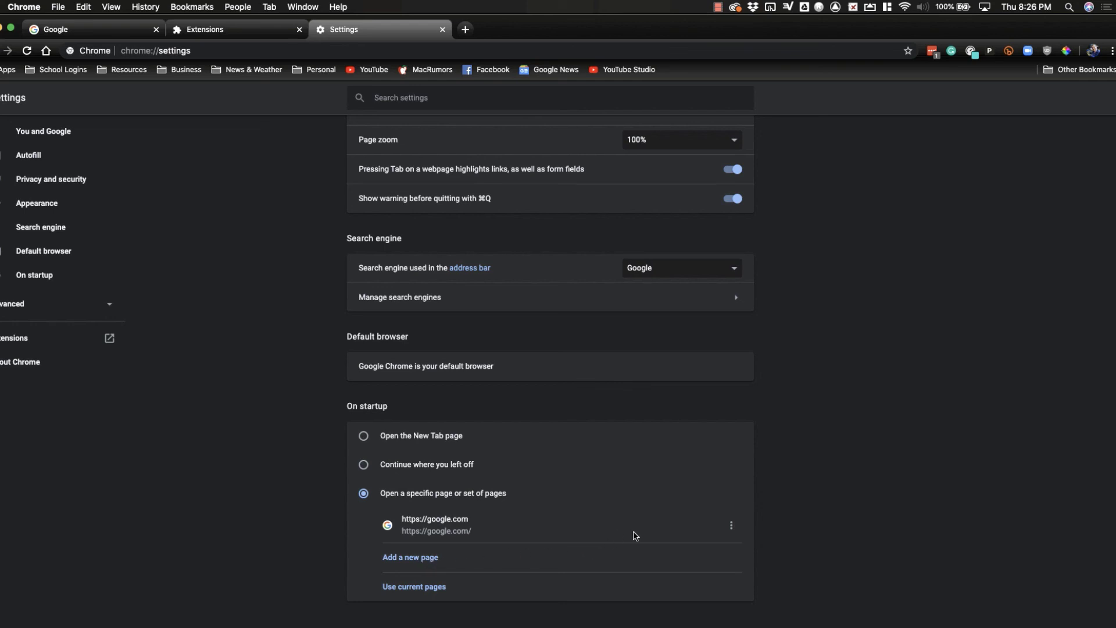
click(732, 531)
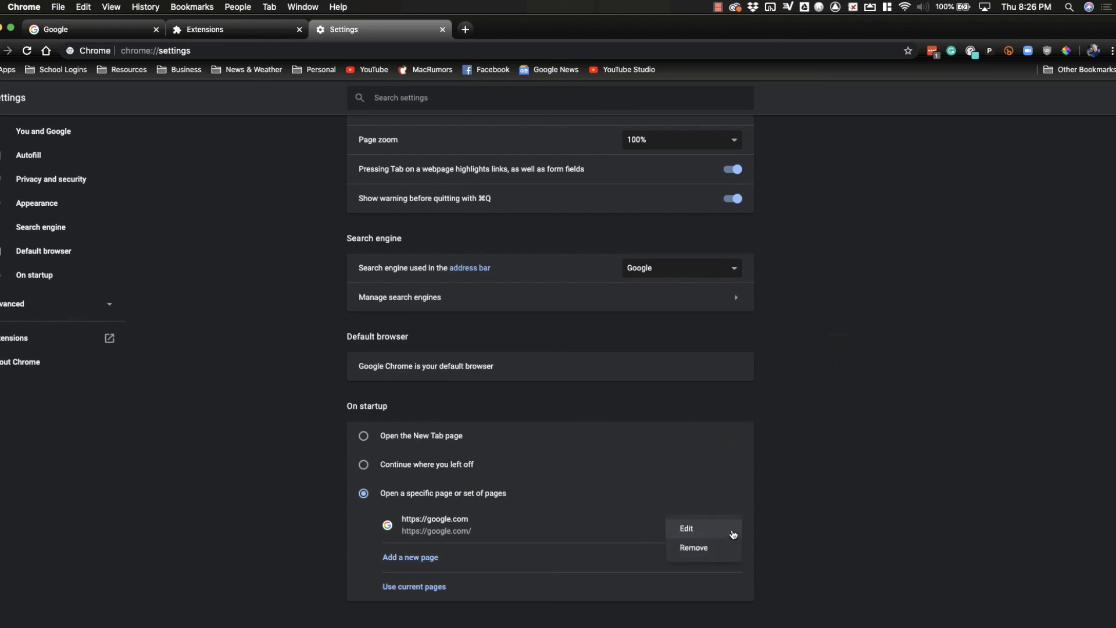
click(797, 540)
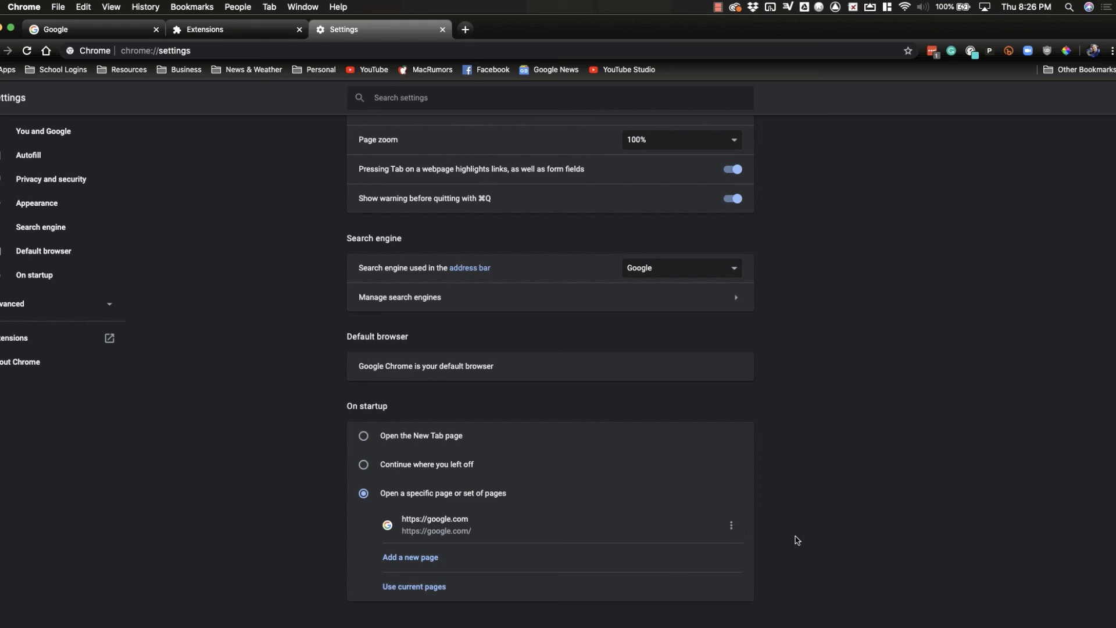